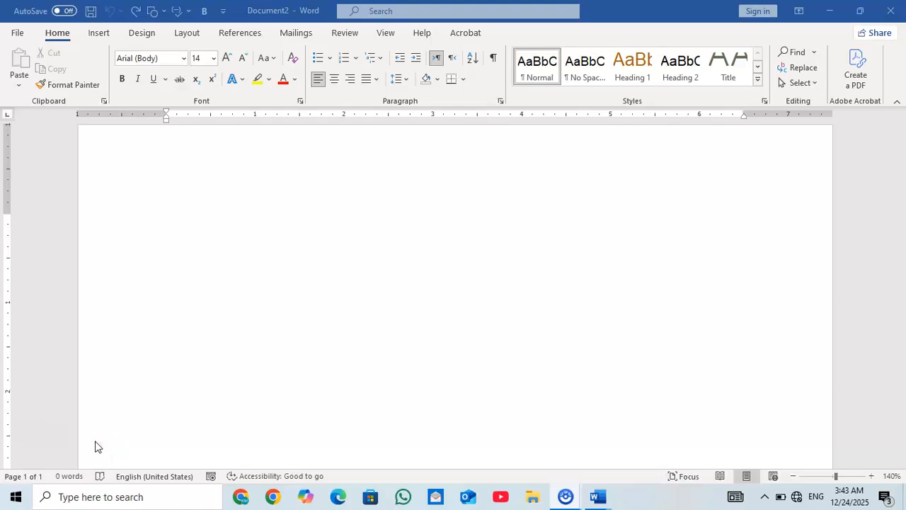
Draw a rectangle about 2.54 inches wide and 1.6 inches high near the top of the page
left_click(112, 32)
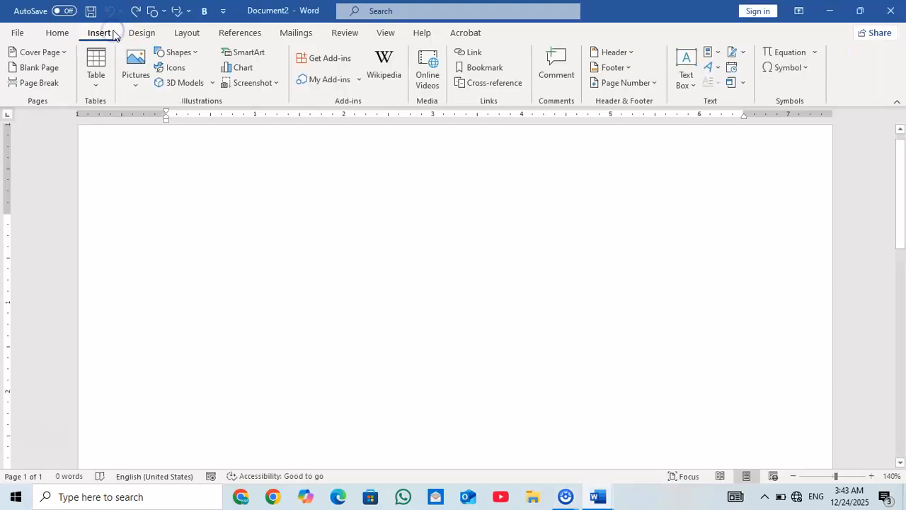
left_click(177, 53)
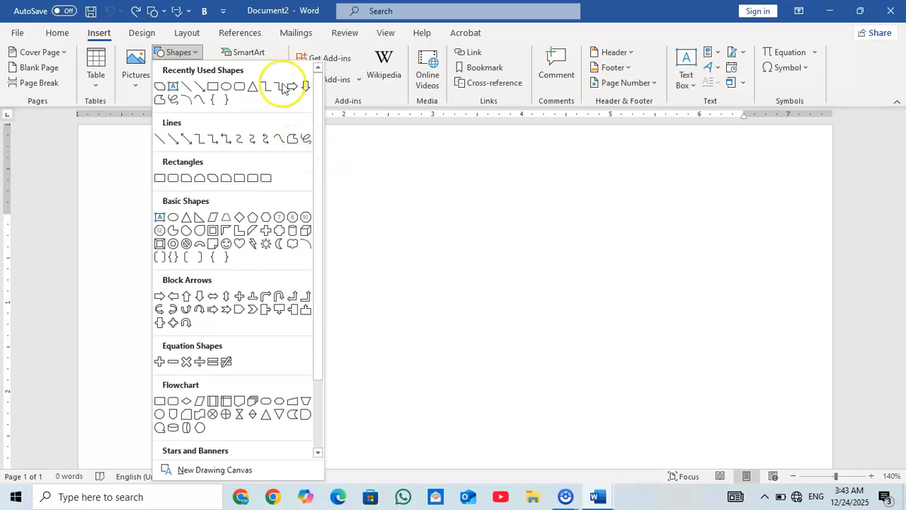
left_click(214, 87)
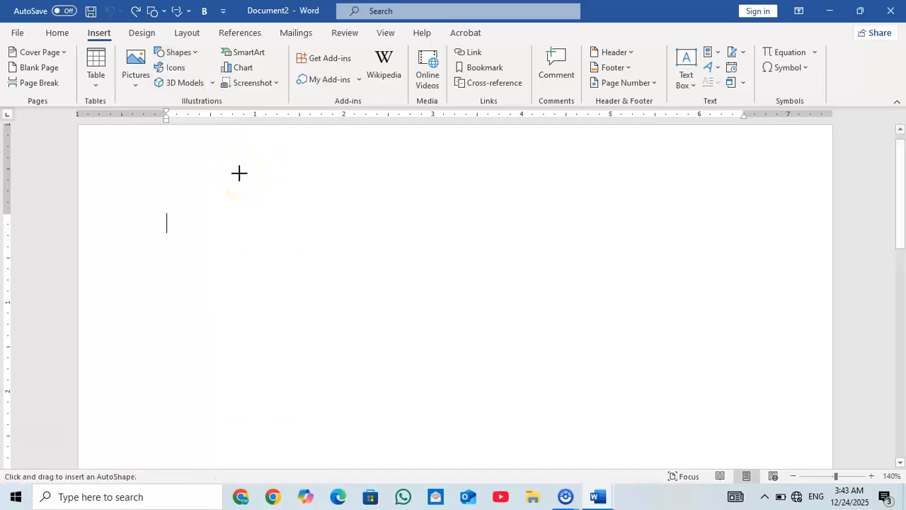
left_click_drag(240, 173, 466, 315)
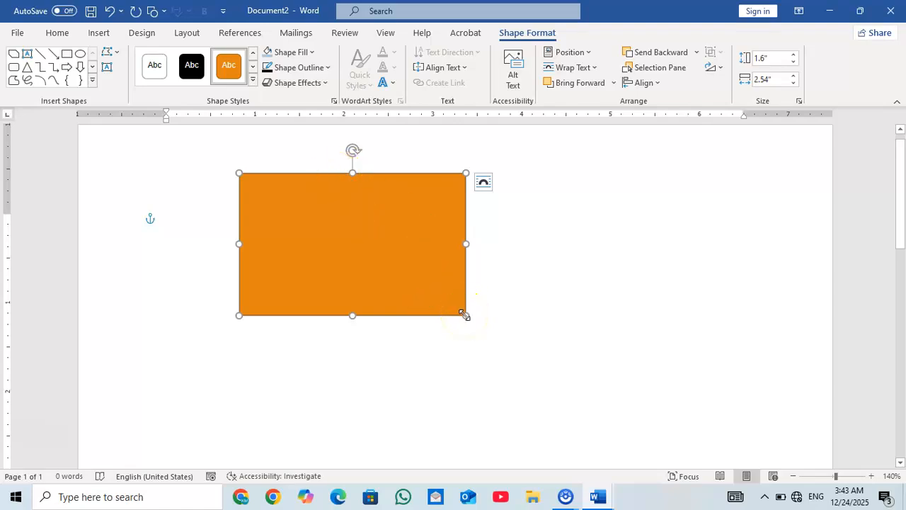
Shrink the rectangle to about 1.6 inches wide by 1.39 inches high and move it to the page's right half
left_click_drag(464, 315, 382, 296)
left_click_drag(275, 174, 550, 192)
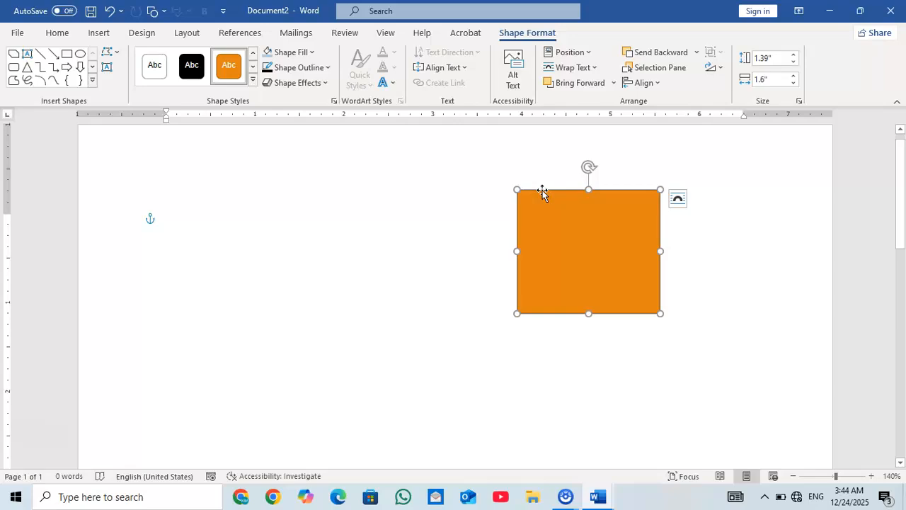
left_click(560, 204)
Apply the solid burnt-orange theme style to the rectangle
left_click(544, 248)
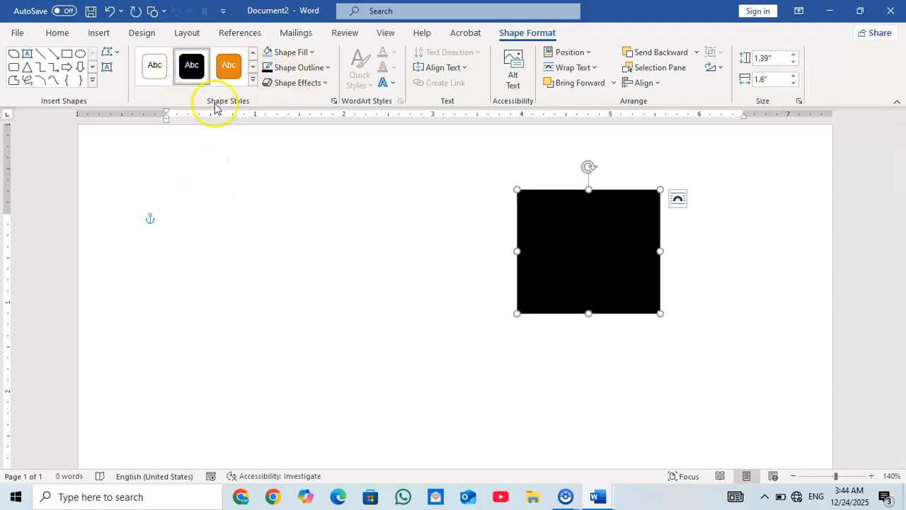
left_click(252, 75)
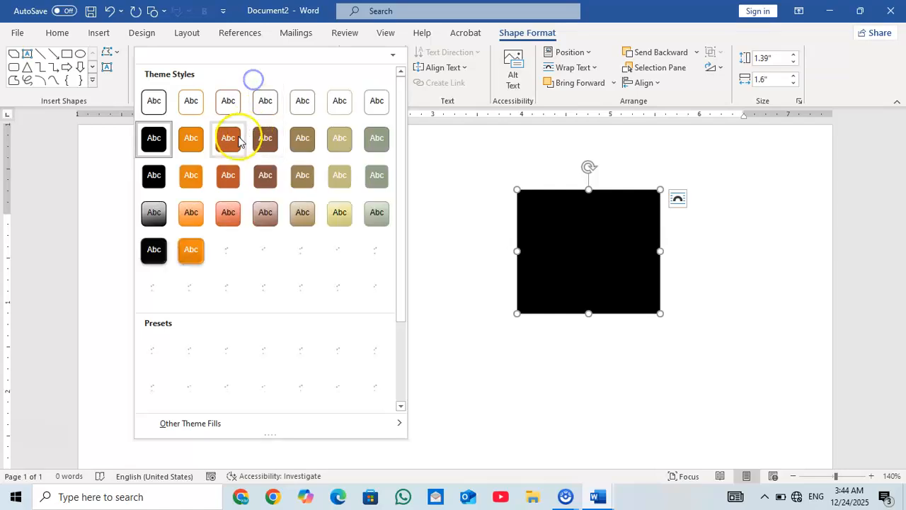
left_click(217, 156)
left_click(289, 149)
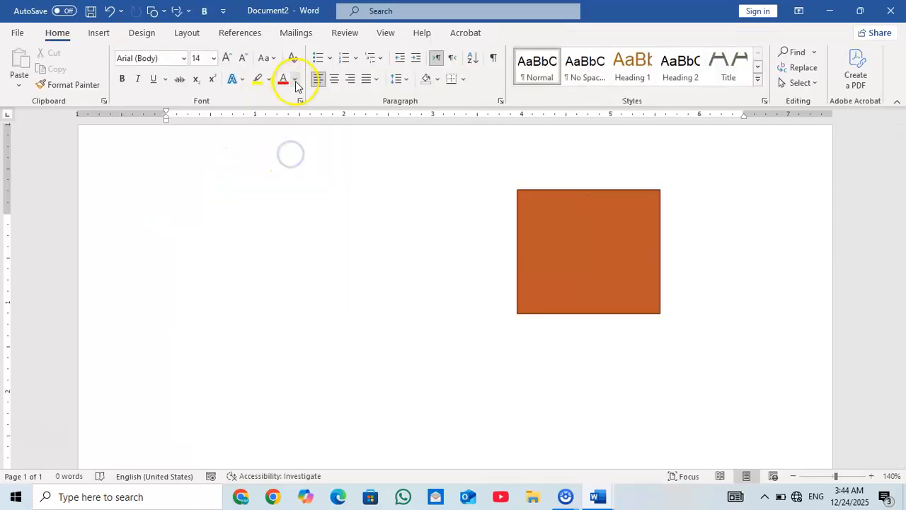
left_click(550, 233)
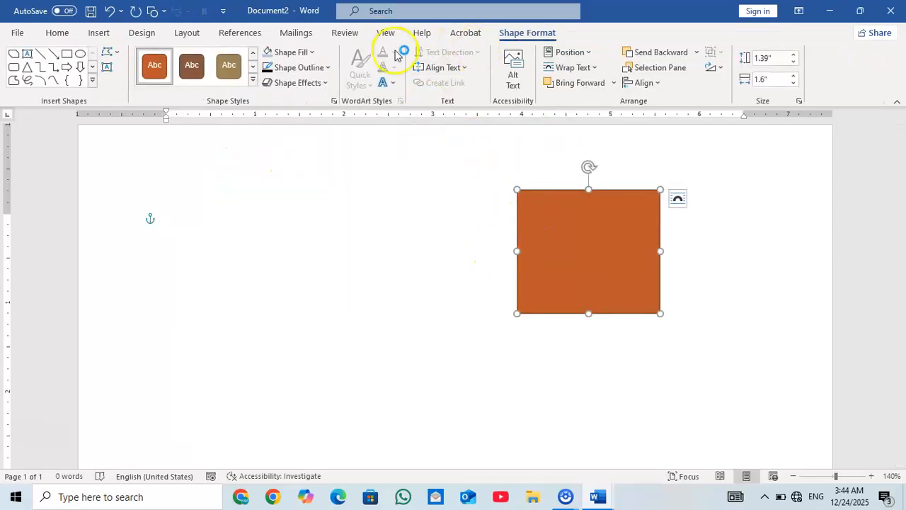
left_click(286, 57)
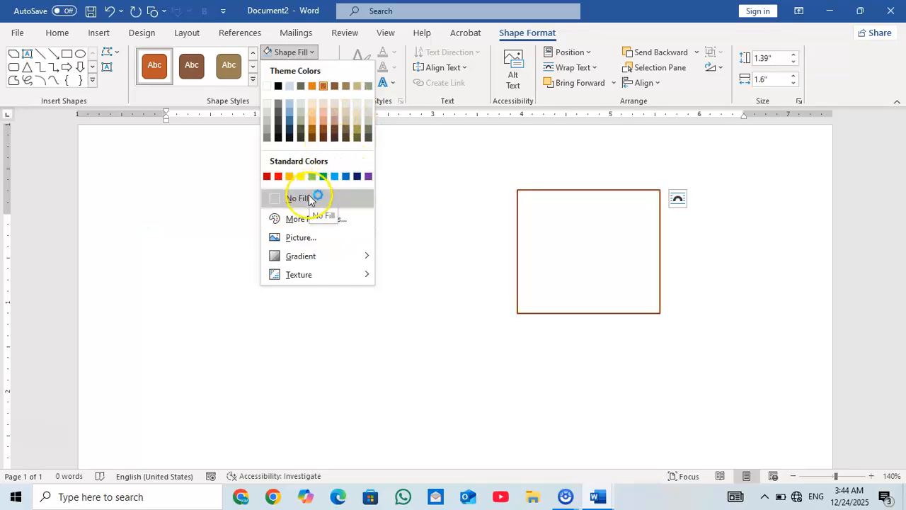
left_click(308, 225)
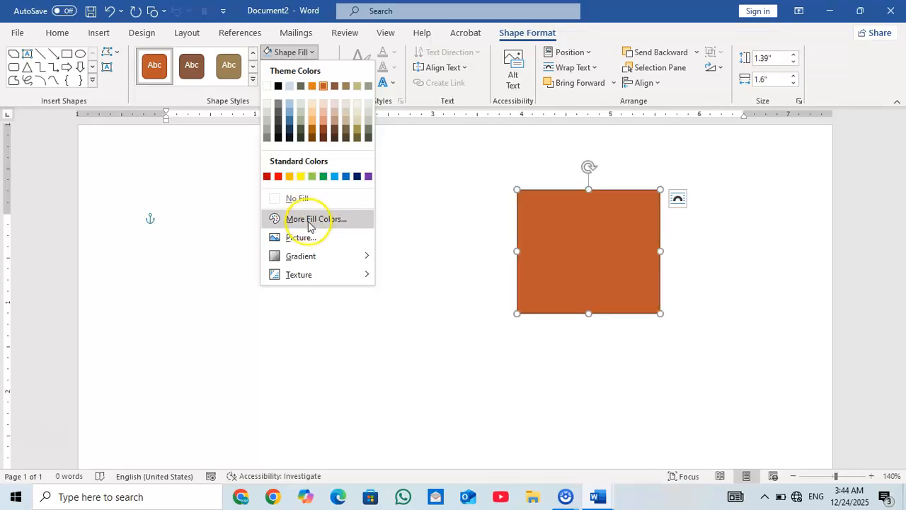
left_click(308, 225)
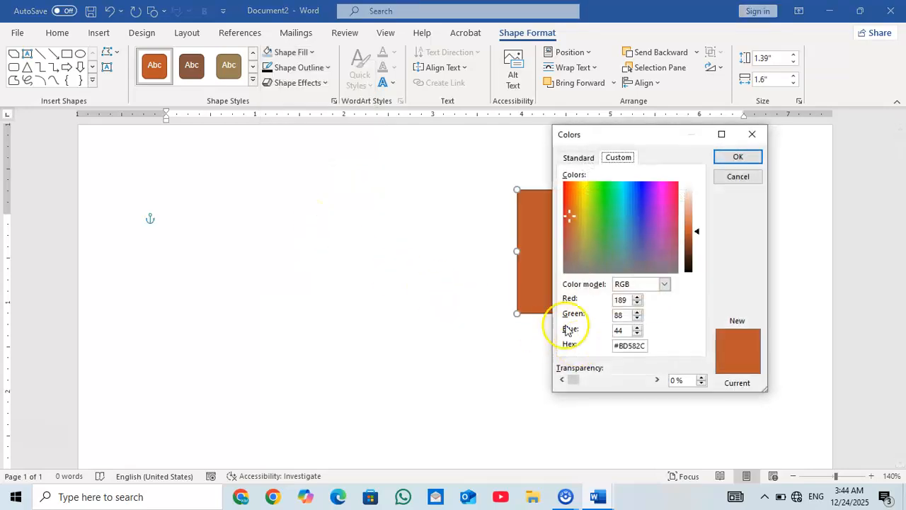
left_click(751, 132)
Fill the rectangle with the light blue water droplets texture
left_click(307, 53)
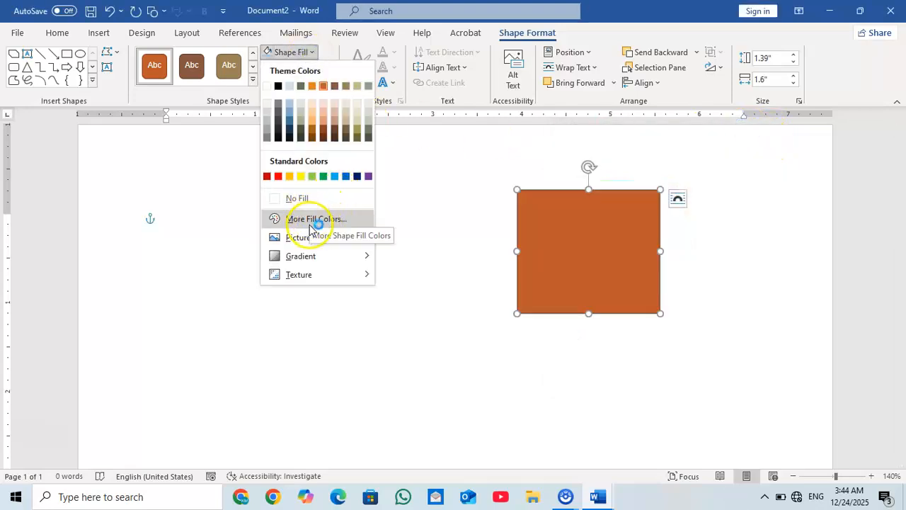
left_click(302, 238)
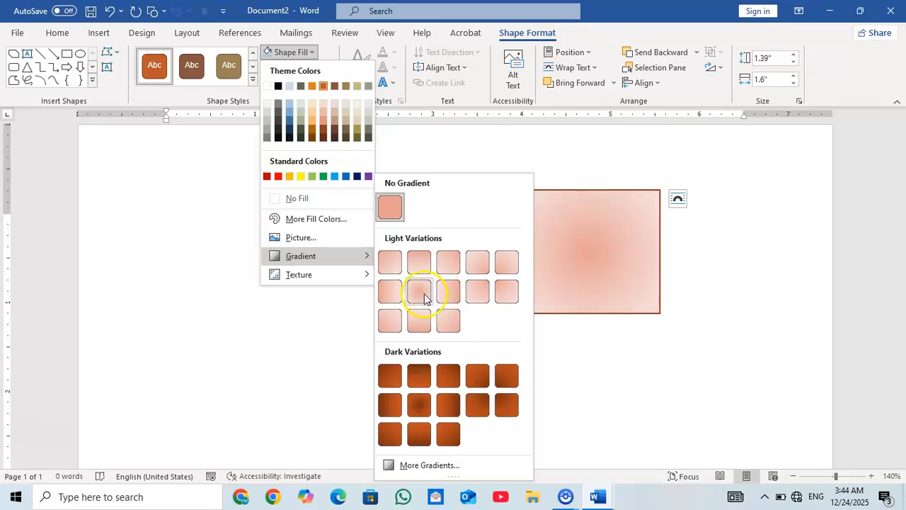
mouse_move(335, 279)
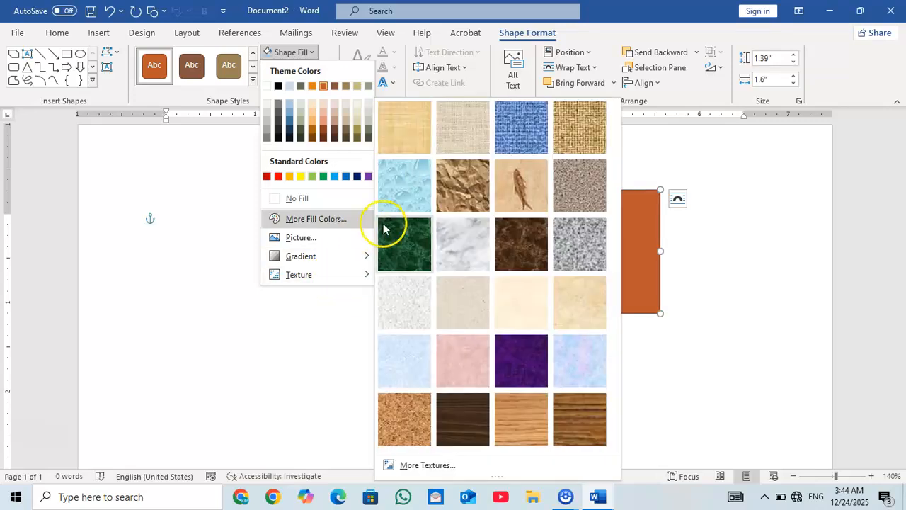
left_click(400, 178)
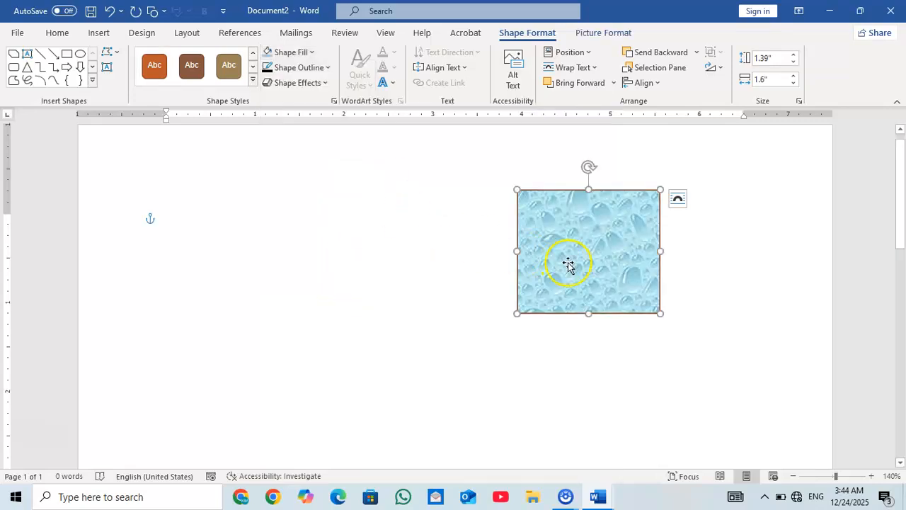
left_click(470, 235)
Change the textured rectangle's outline color to the black theme color
left_click(596, 241)
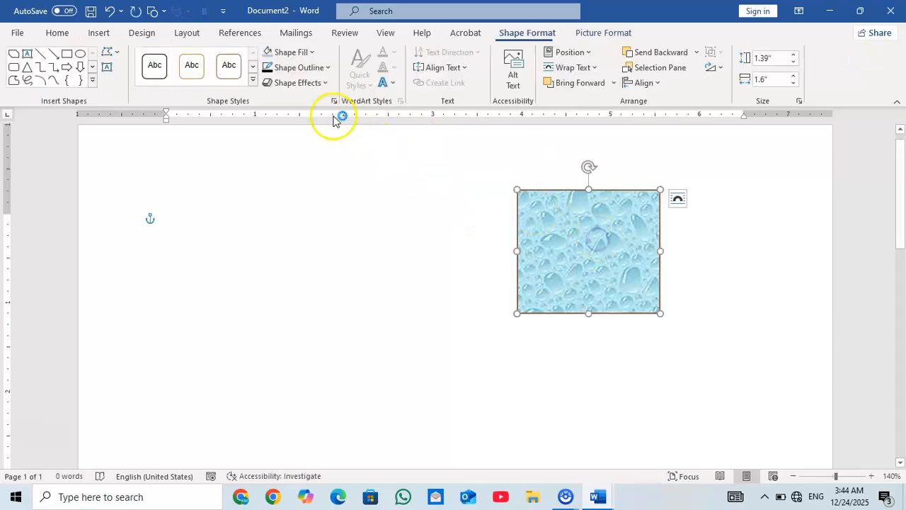
left_click(310, 68)
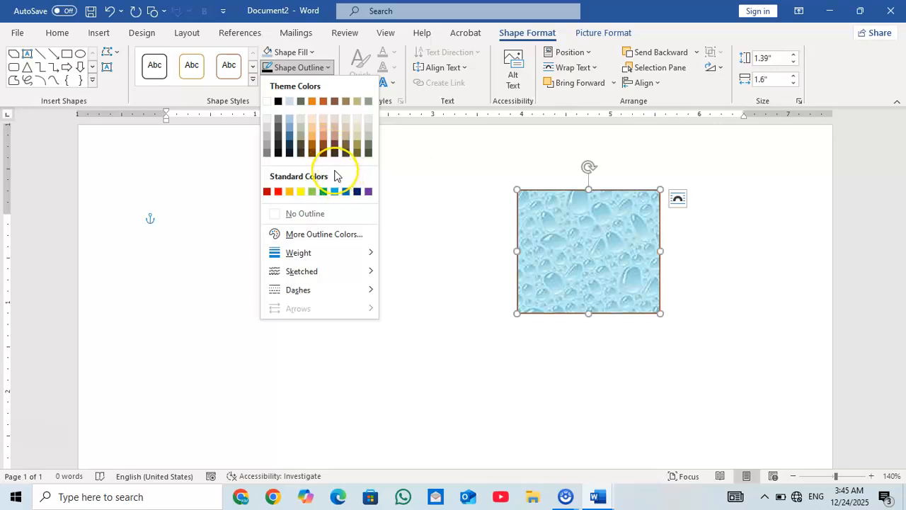
left_click(280, 102)
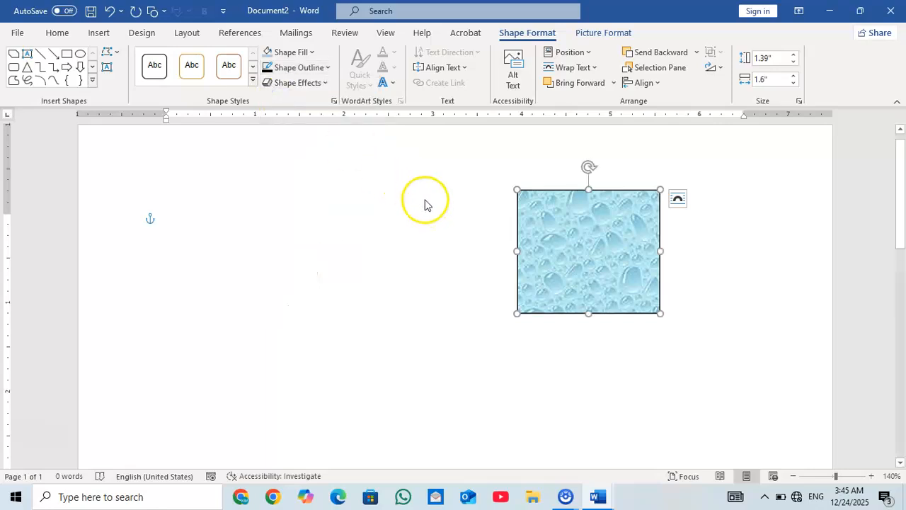
left_click(485, 227)
scroll(620, 262, "up", 2)
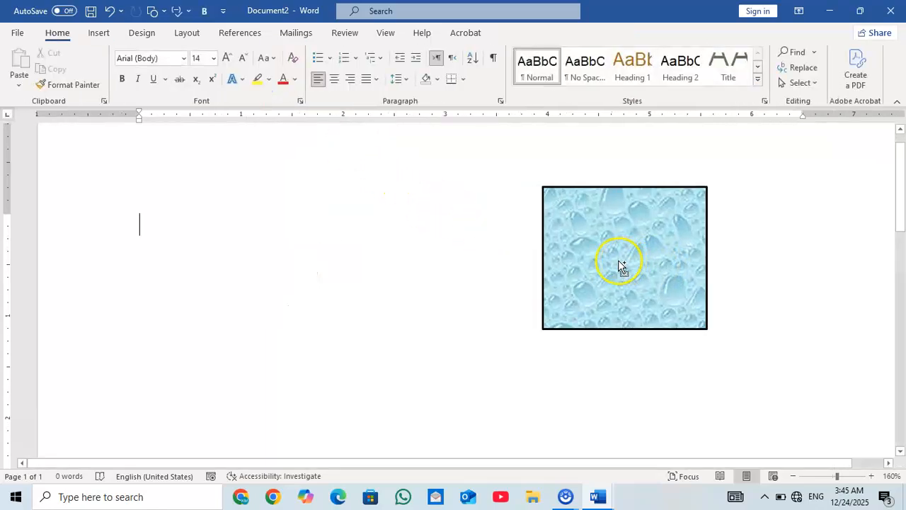
scroll(621, 265, "down", 4)
Give the textured rectangle's outline a dashed line style made of short, evenly spaced dashes
left_click(567, 235)
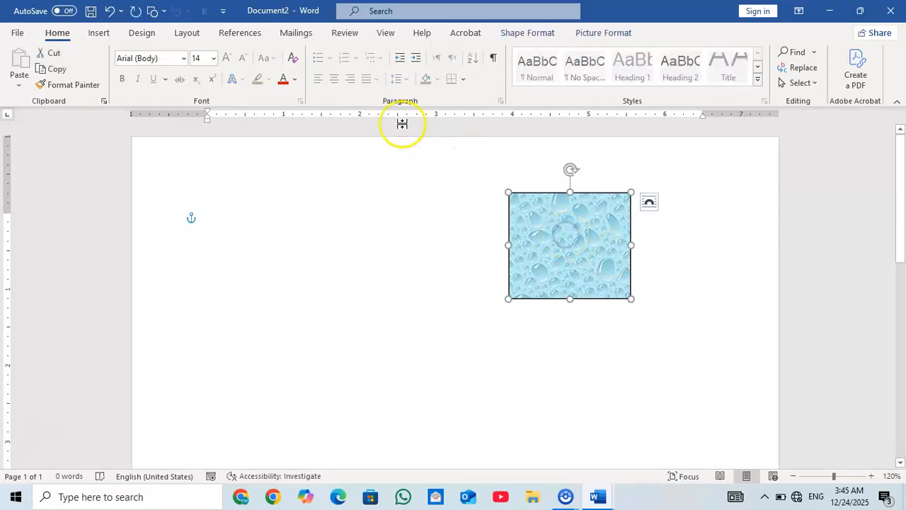
left_click(520, 33)
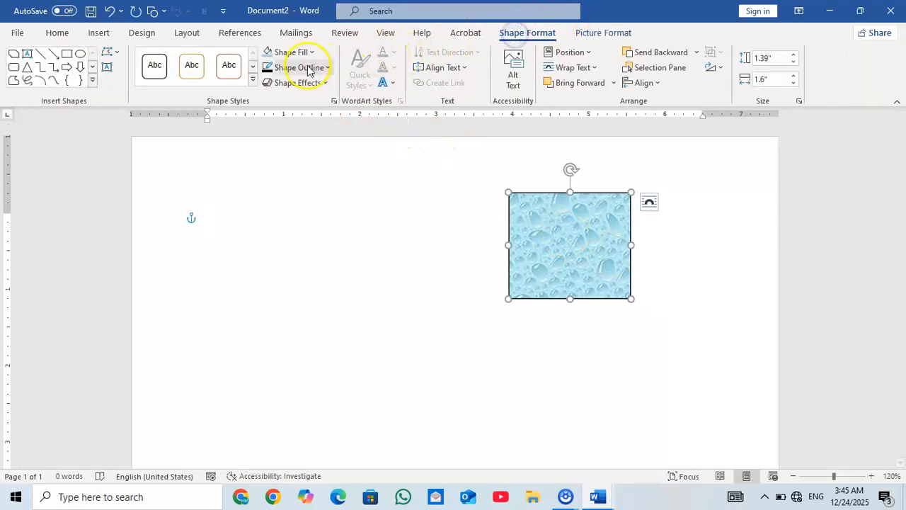
left_click(307, 68)
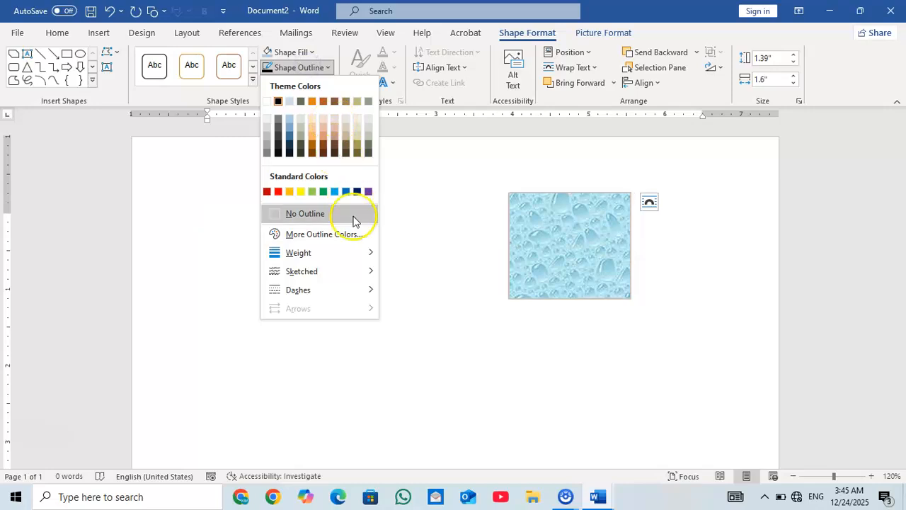
mouse_move(343, 244)
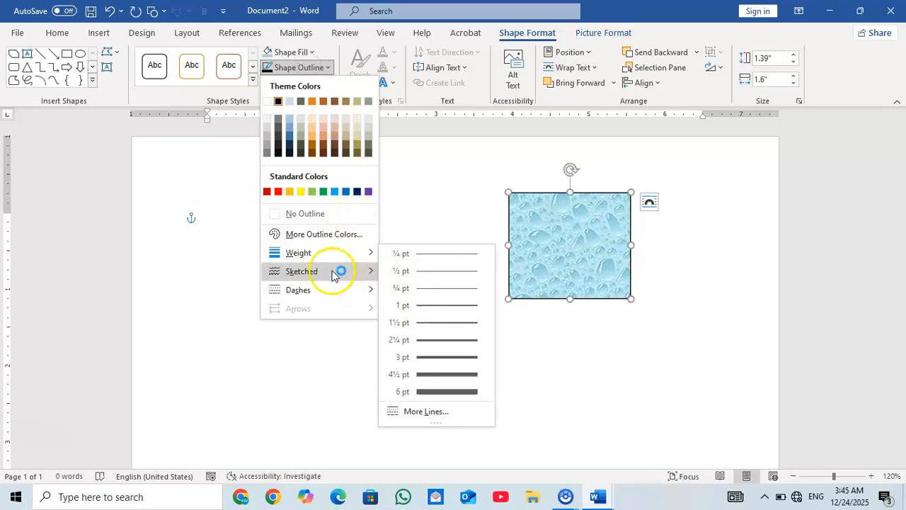
mouse_move(335, 271)
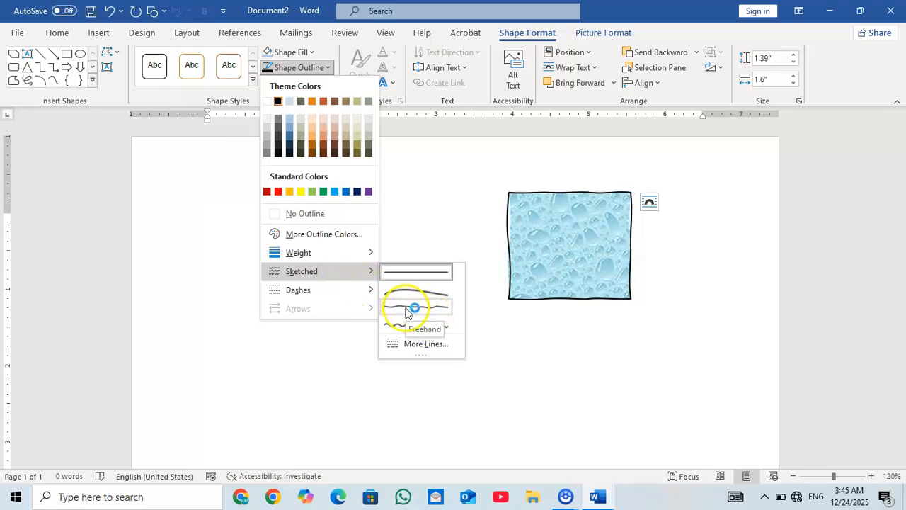
mouse_move(354, 292)
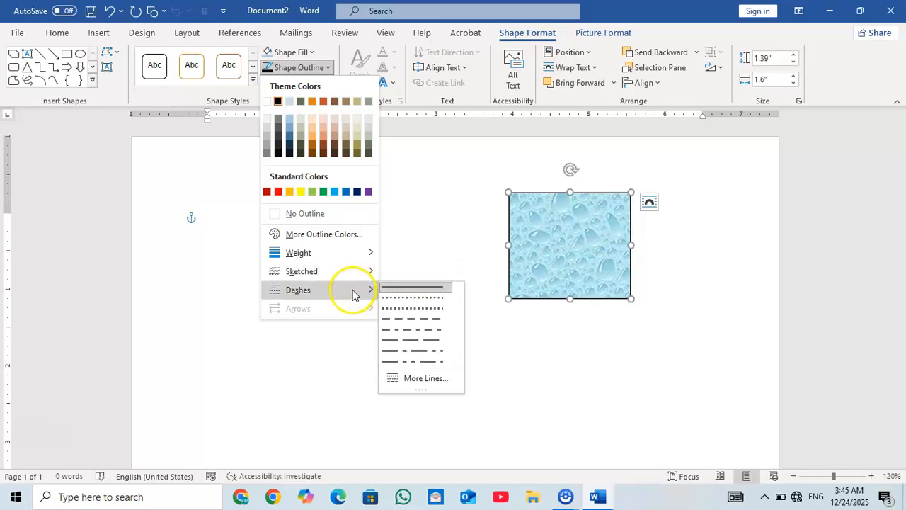
left_click(392, 319)
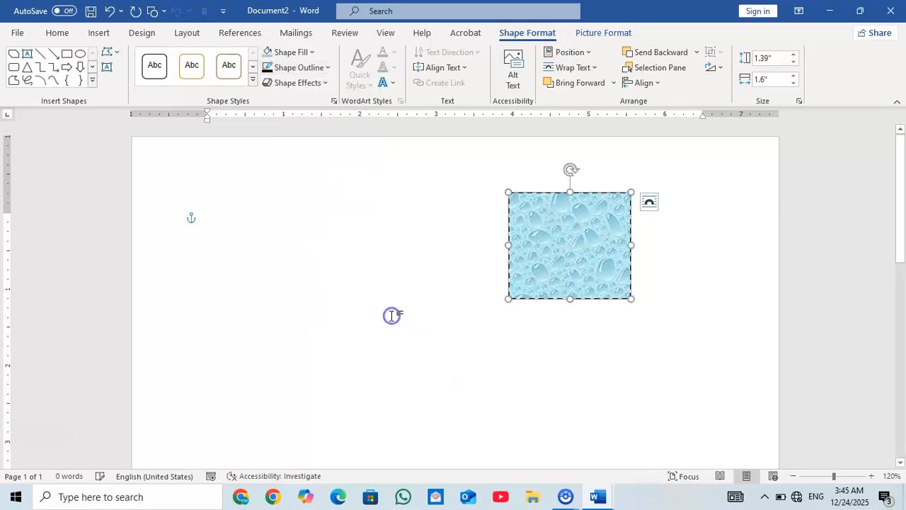
Preview the preset, shadow, glow, soft edges and 3-D rotation effects available for the rectangle without applying any
left_click(322, 84)
mouse_move(347, 114)
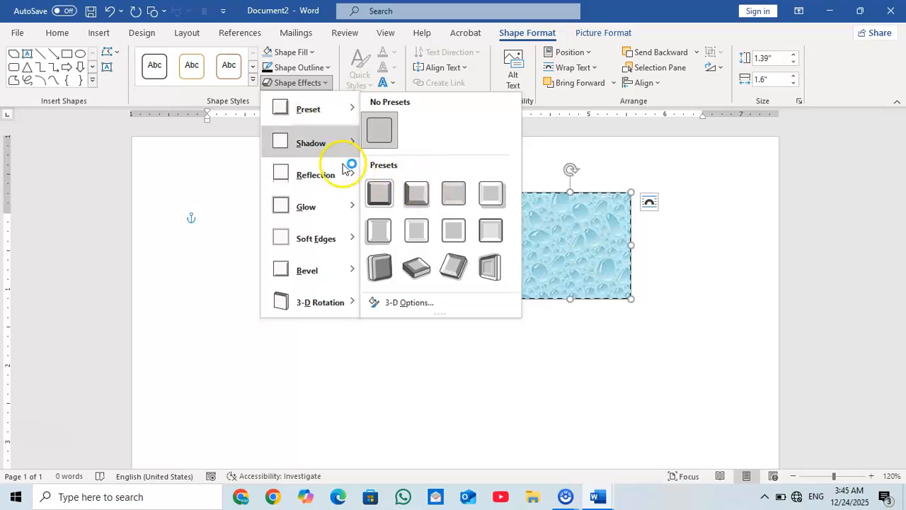
mouse_move(317, 142)
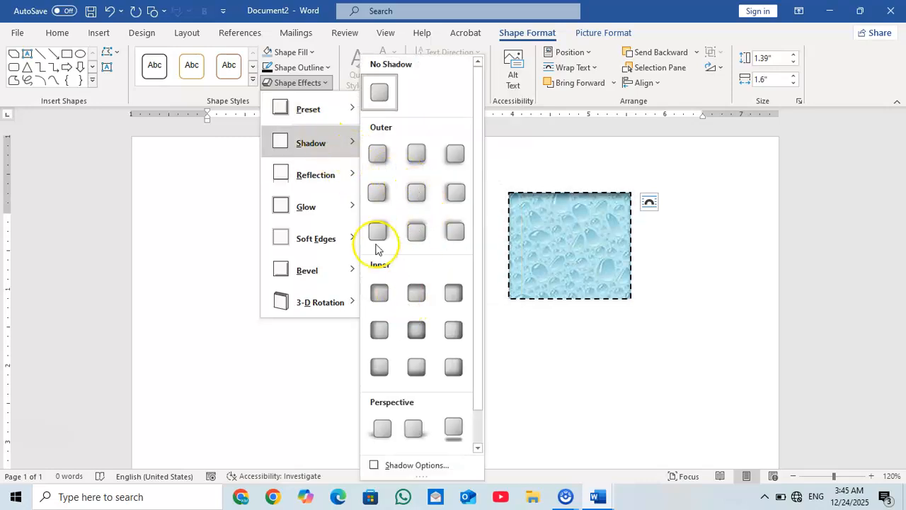
mouse_move(360, 188)
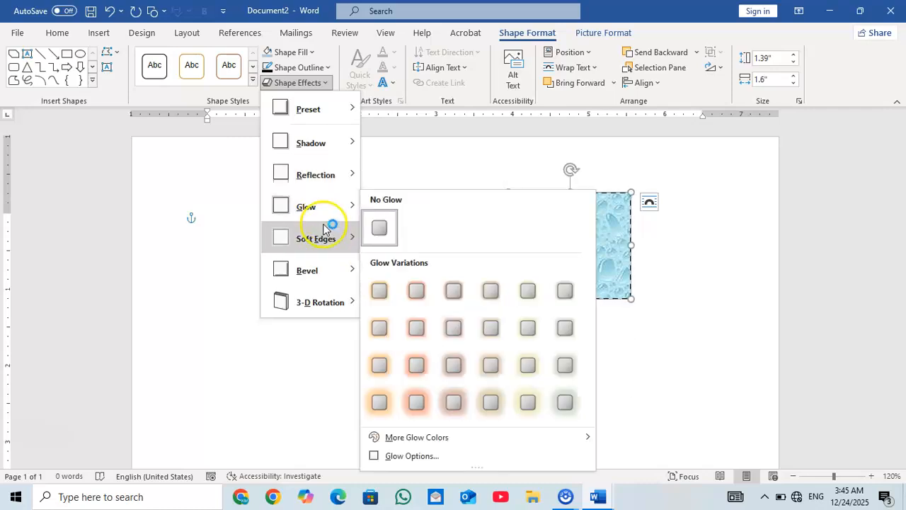
mouse_move(324, 228)
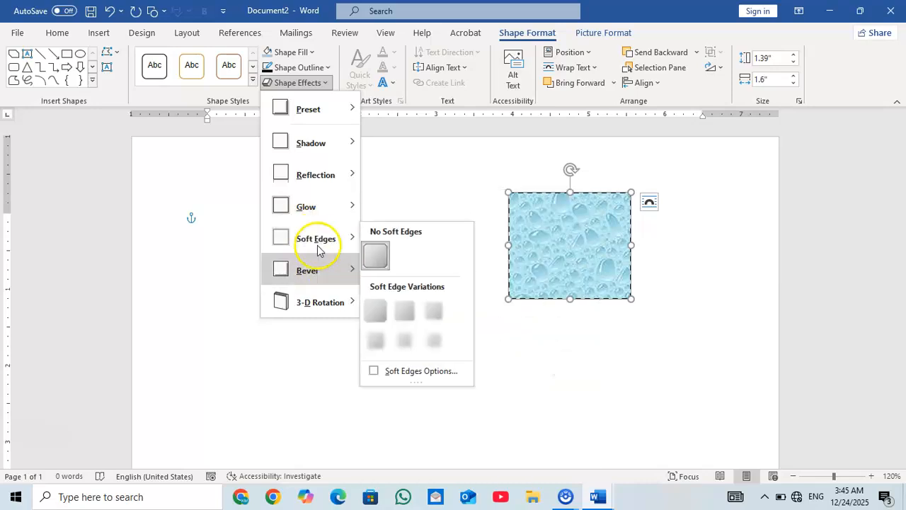
mouse_move(336, 309)
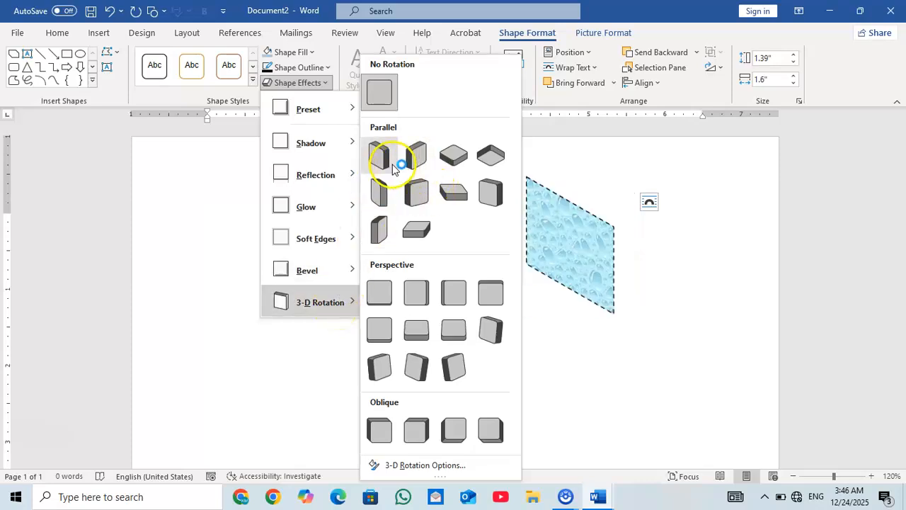
left_click(616, 375)
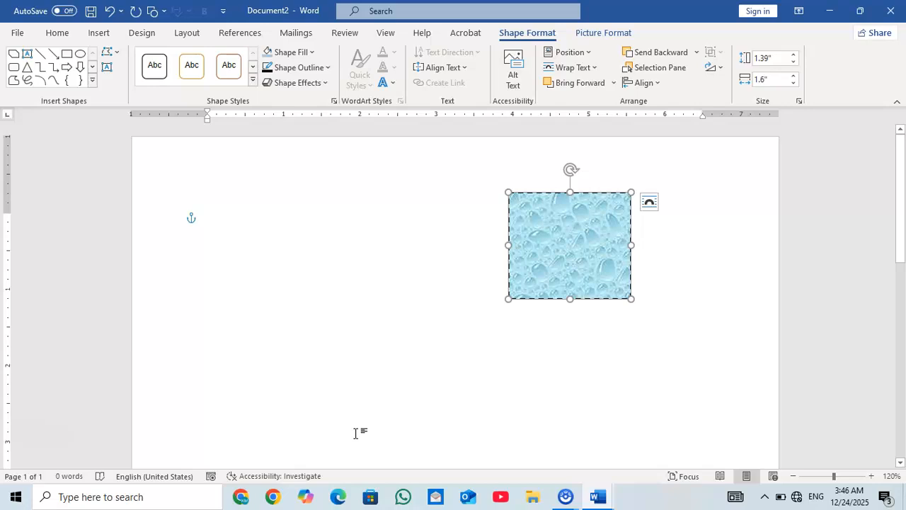
Draw a line arrow about 1.37" wide and 0.19" high beside the textured rectangle, rising slightly toward it
left_click(99, 33)
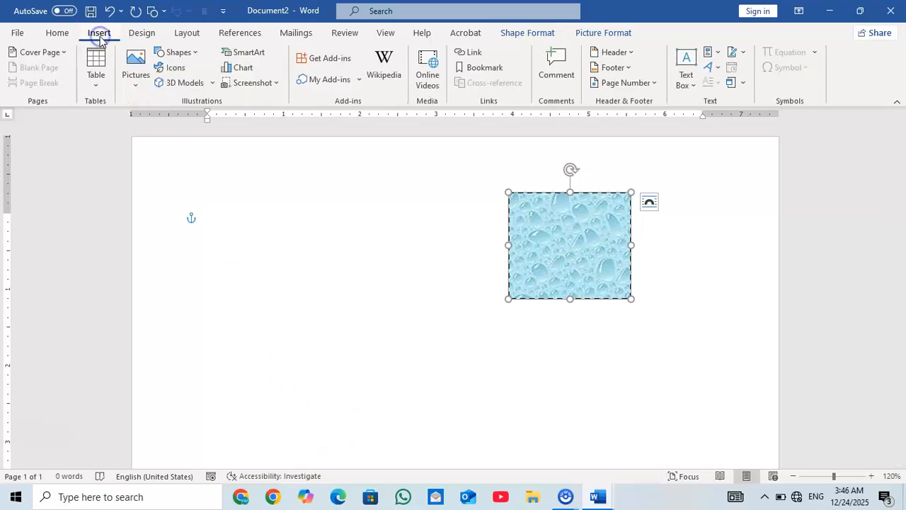
left_click(187, 53)
left_click(202, 86)
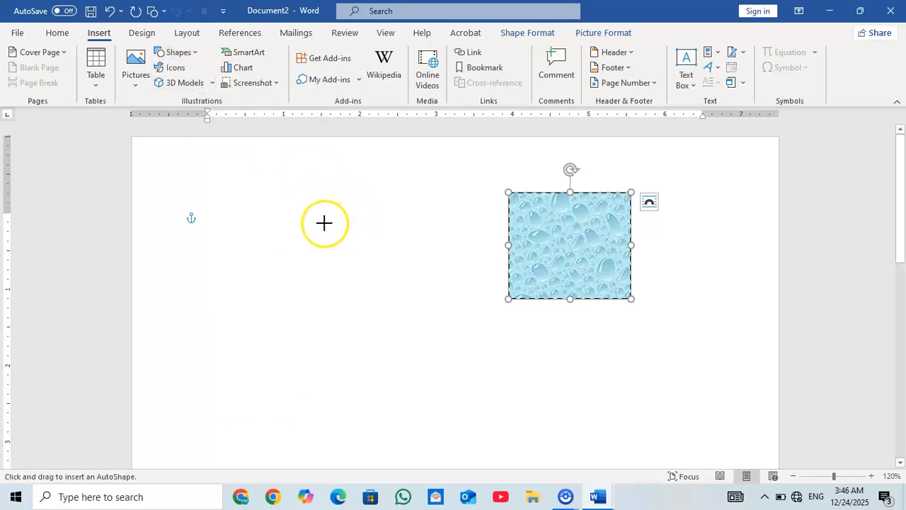
left_click_drag(326, 230, 329, 233)
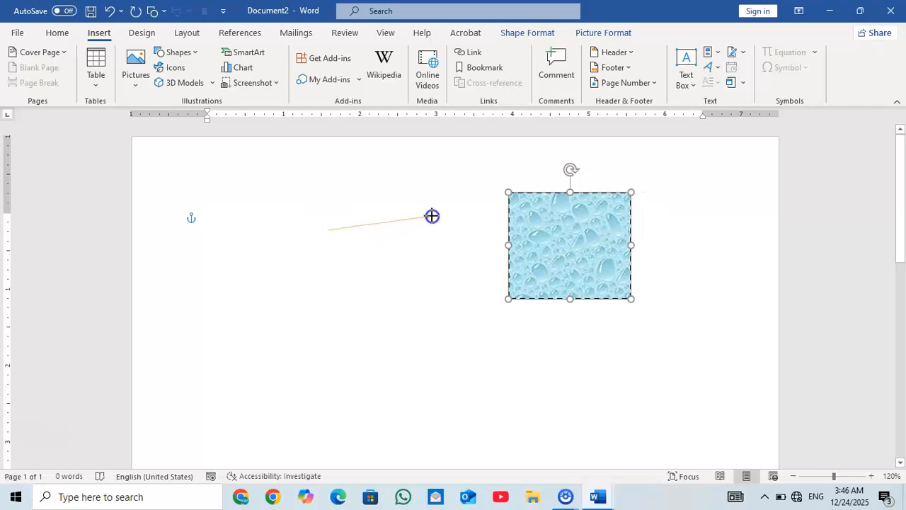
left_click_drag(432, 216, 431, 215)
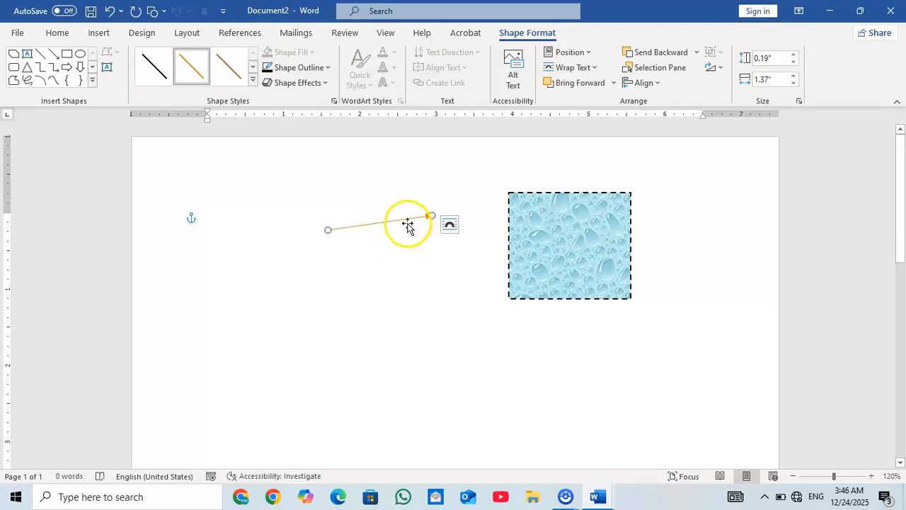
Draw a text box about 2.12" wide and 0.68" high below the arrow, starting near the page's left margin
left_click(100, 33)
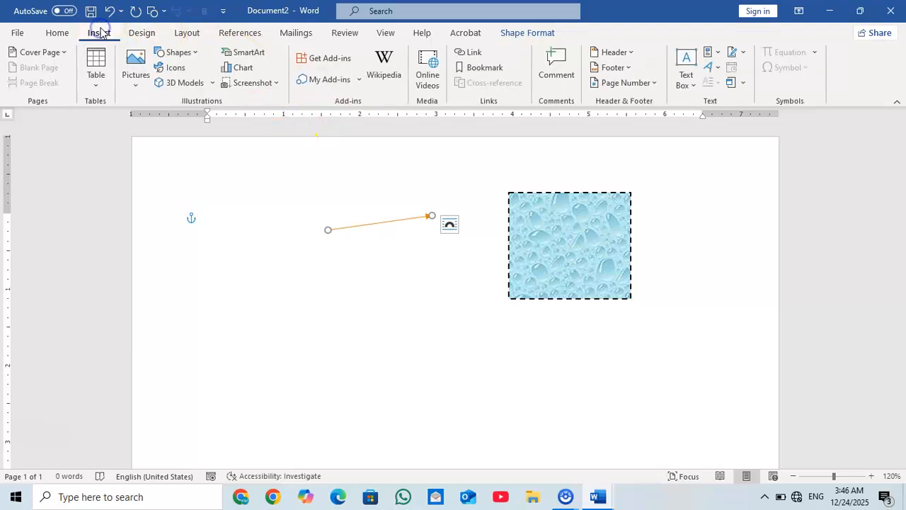
left_click(177, 53)
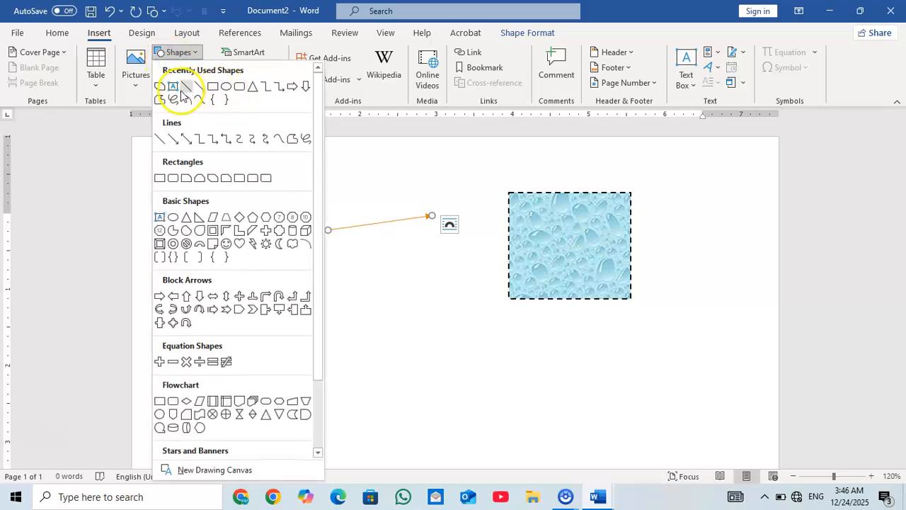
left_click(177, 88)
left_click_drag(197, 270, 359, 322)
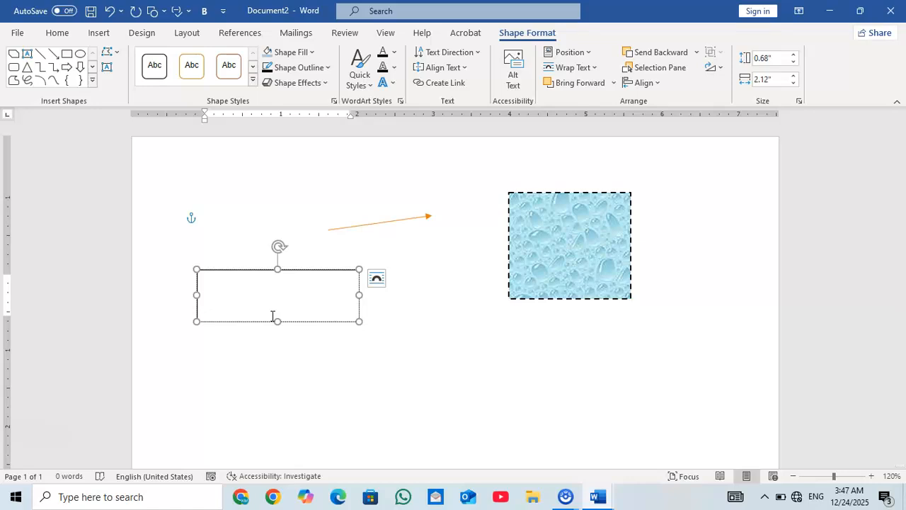
Enter the text "Word 2021" in the new text box
type("WO")
key("BackSpace")
type("ord ")
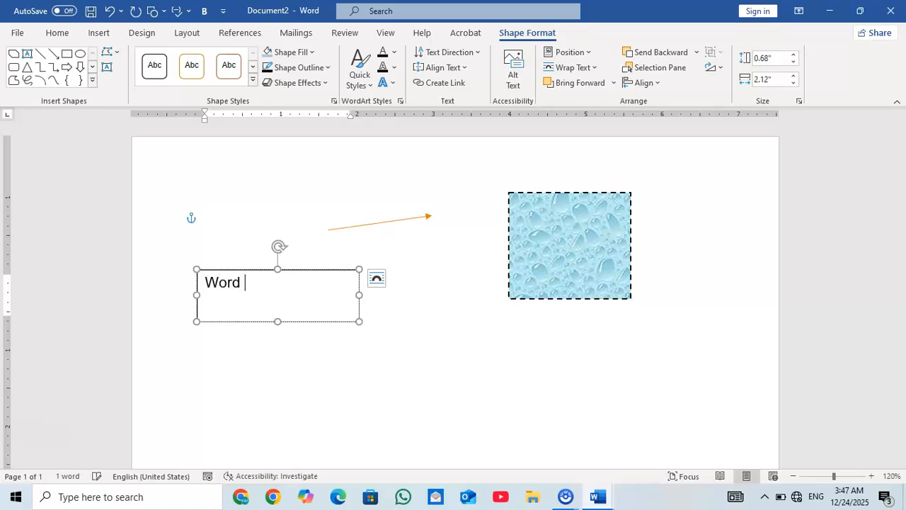
type("2021")
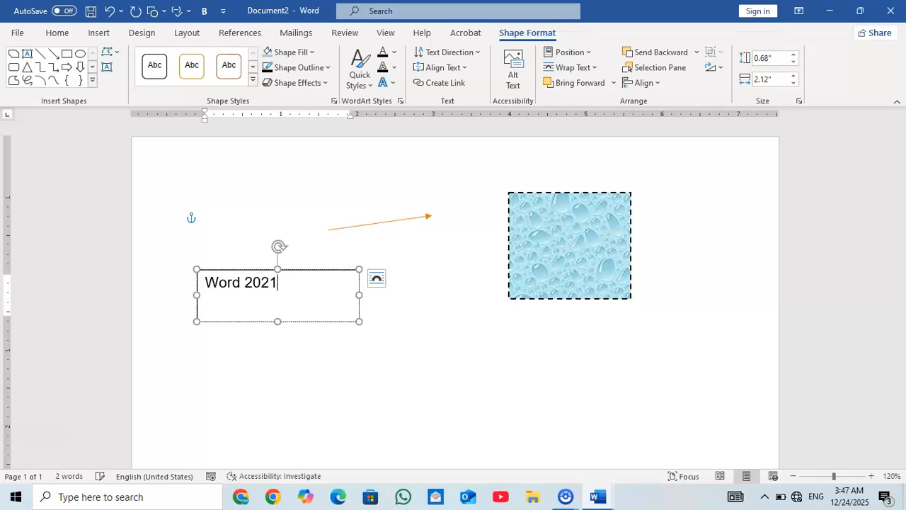